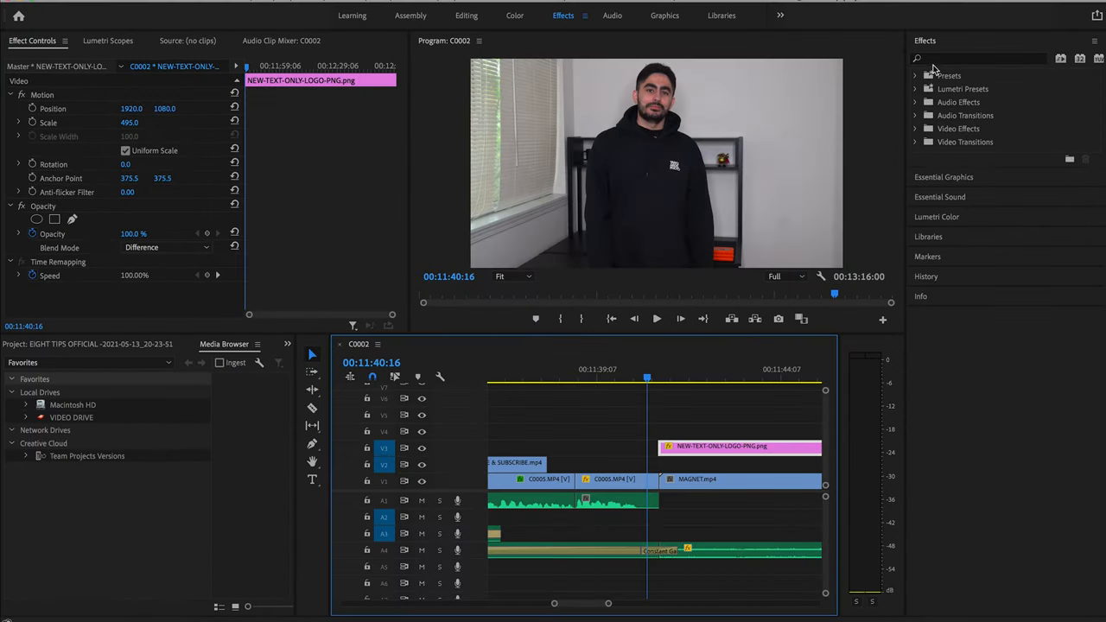
Search the effects library for "blur" and drag Gaussian Blur toward the C0005.MP4 clip.
{"action": "left_click", "coordinate": [935, 60]}
{"action": "type", "text": "blur"}
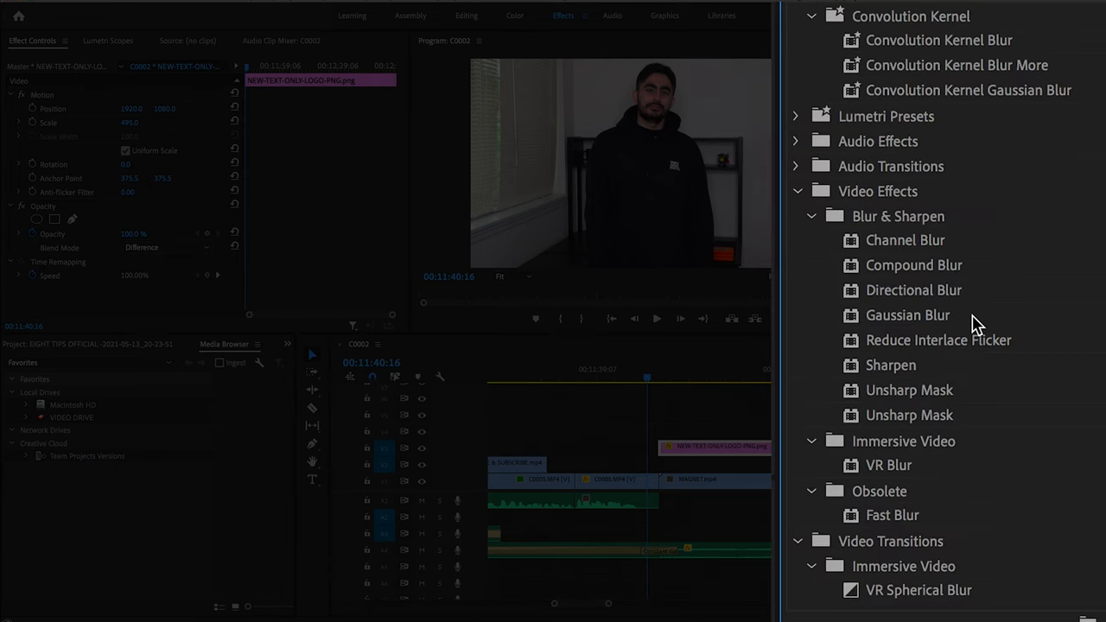
{"action": "left_click_drag", "start_coordinate": [975, 316], "coordinate": [657, 389]}
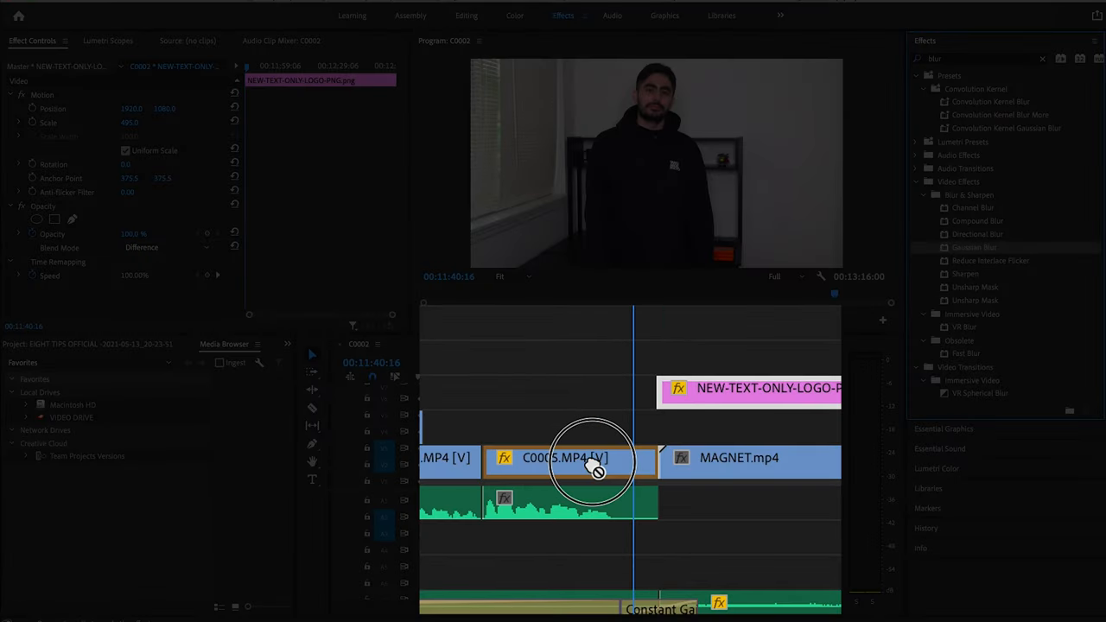
Drop Gaussian Blur onto the C0005.MP4 clip so it appears in Effect Controls.
{"action": "left_click_drag", "start_coordinate": [657, 389], "coordinate": [599, 469]}
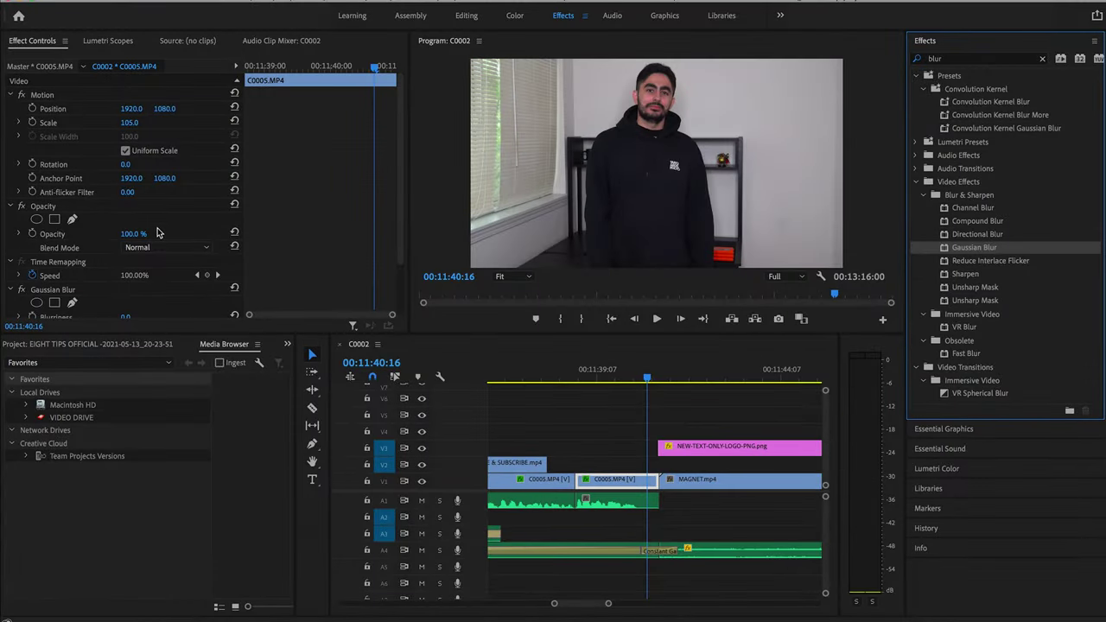
{"action": "scroll", "coordinate": [157, 233], "scroll_direction": "down", "scroll_amount": 3}
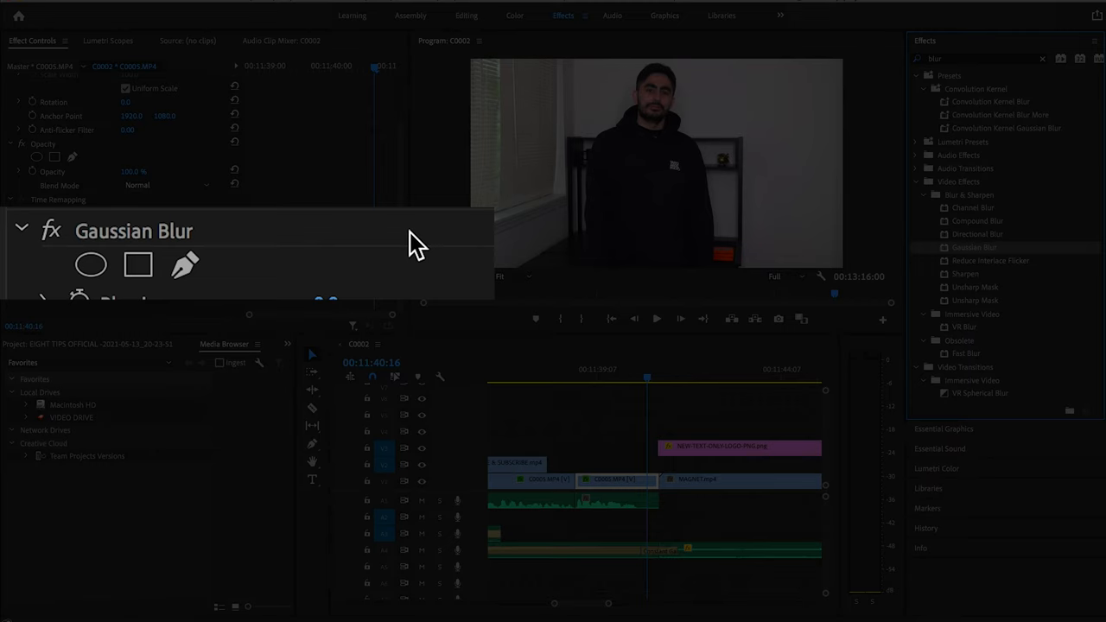
Add an ellipse mask to Gaussian Blur and shrink it to a small oval over the dust spot.
{"action": "left_click", "coordinate": [90, 266]}
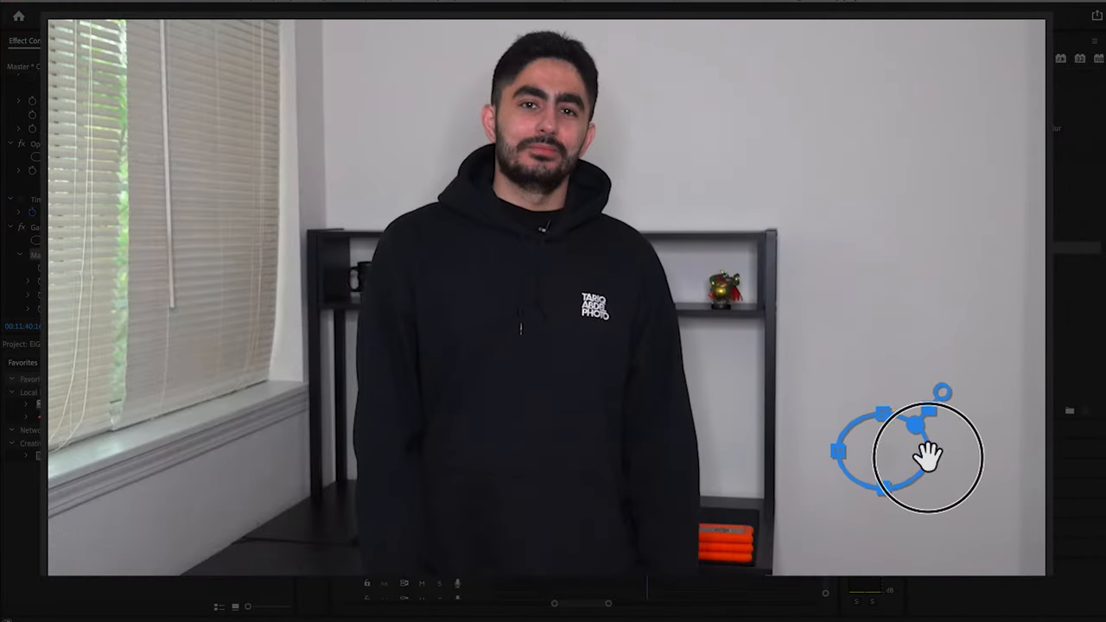
{"action": "left_click_drag", "start_coordinate": [882, 395], "coordinate": [882, 424]}
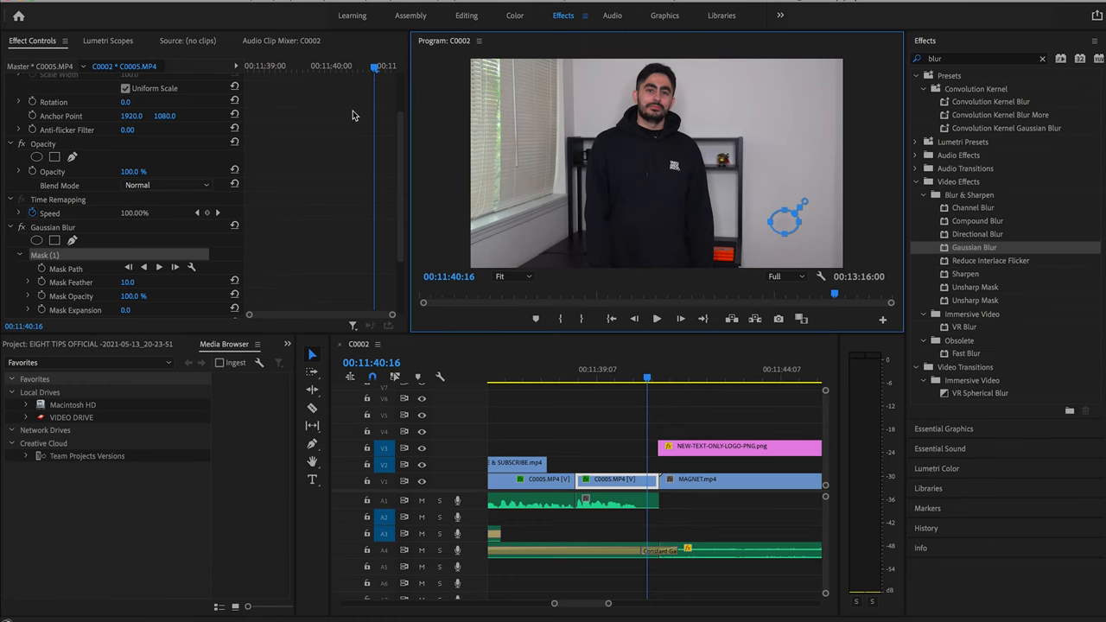
{"action": "scroll", "coordinate": [409, 409], "scroll_direction": "down", "scroll_amount": 3}
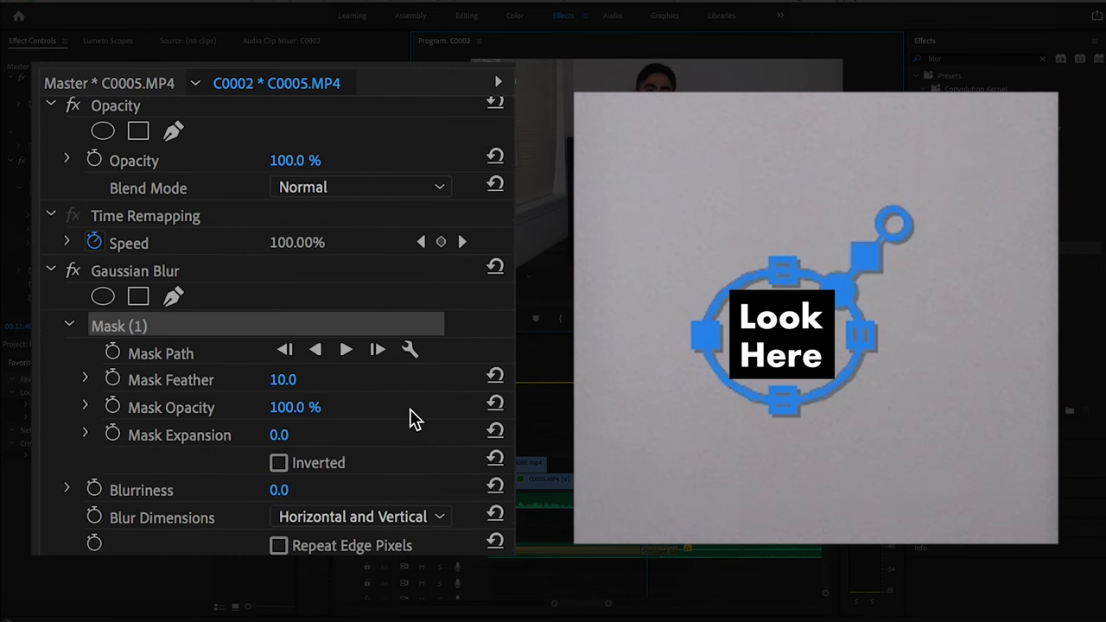
Set Blurriness to 2.0, then scrub it up through 270 to about 313.
{"action": "left_click", "coordinate": [278, 490]}
{"action": "type", "text": "2"}
{"action": "key", "text": "Return"}
{"action": "left_click_drag", "start_coordinate": [279, 490], "coordinate": [411, 490]}
{"action": "left_click_drag", "start_coordinate": [278, 490], "coordinate": [301, 490]}
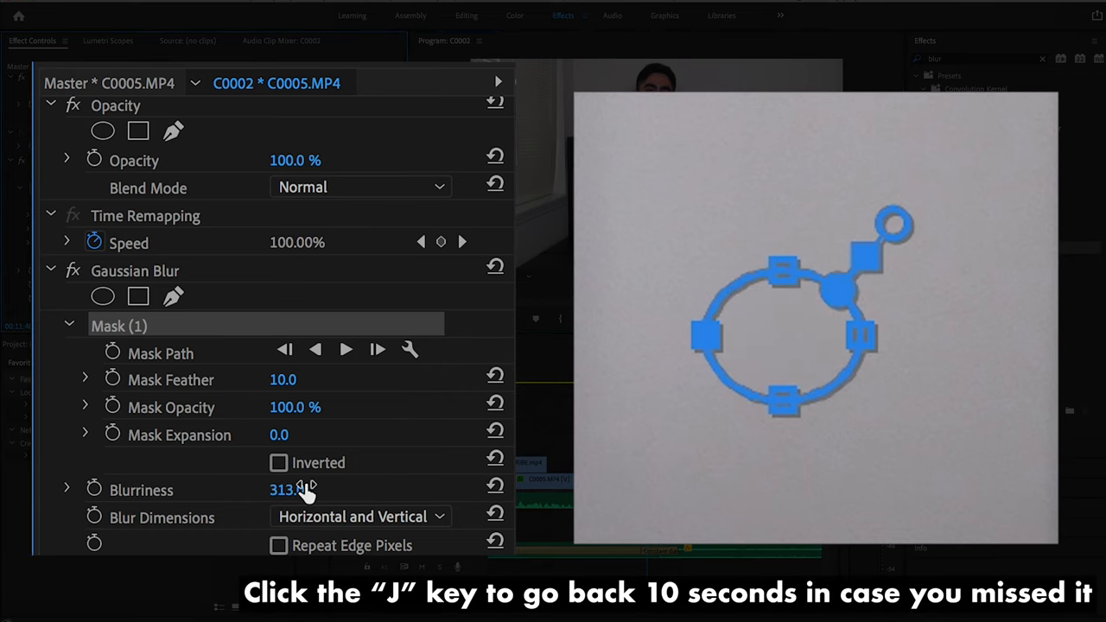